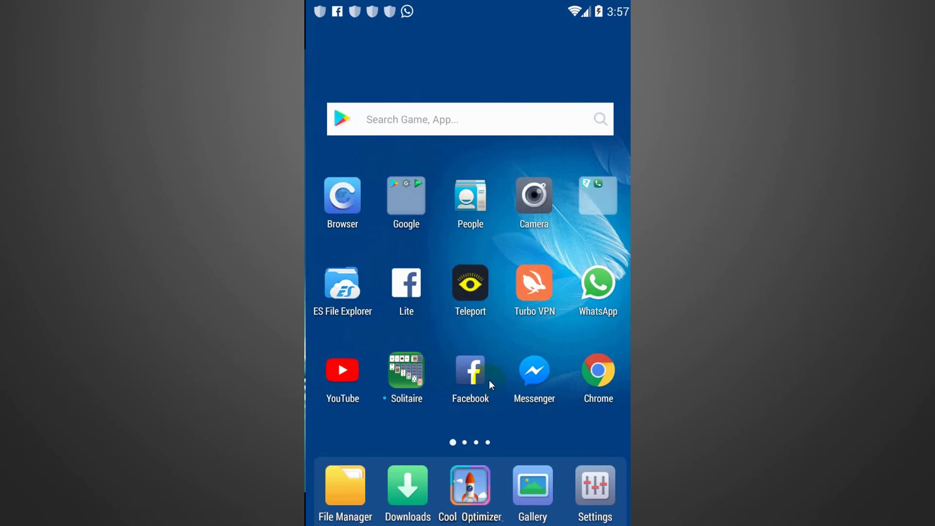
# - View Facebook's app details, then return to the home screen
pyautogui.moveTo(475, 374); pyautogui.dragTo(551, 33)
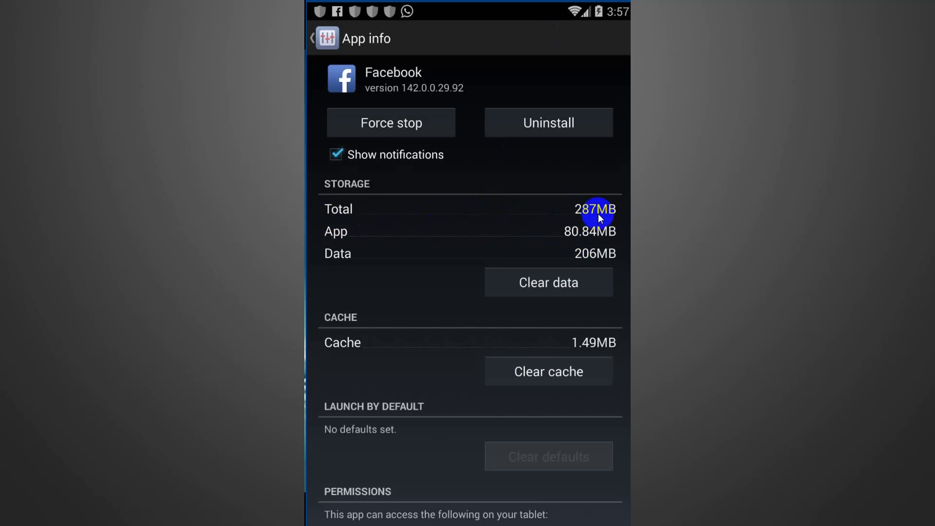
pyautogui.moveTo(428, 359); pyautogui.dragTo(445, 311)
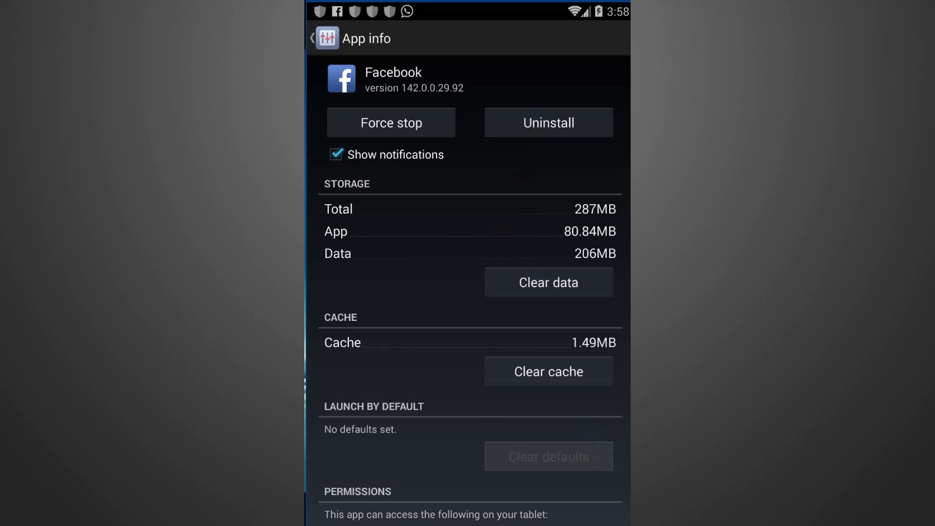
pyautogui.rightClick(533, 340)
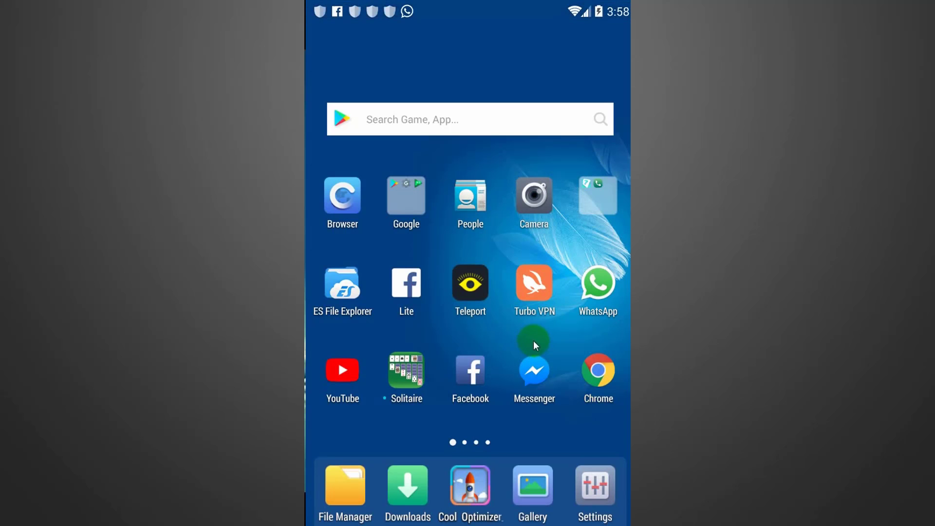
# - Launch Messenger, then view Messenger's app details and return home
pyautogui.click(533, 368)
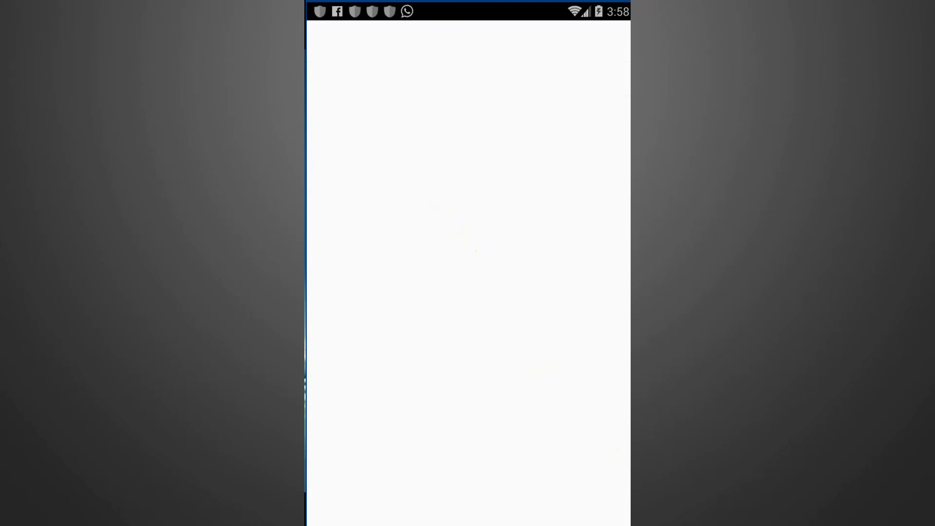
pyautogui.rightClick(555, 424)
pyautogui.moveTo(534, 371); pyautogui.dragTo(537, 42)
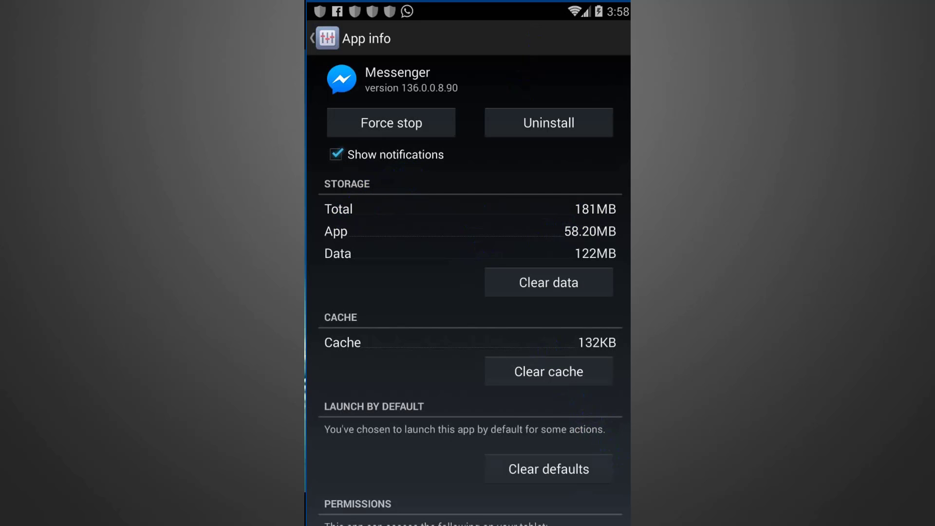
pyautogui.press('Home')
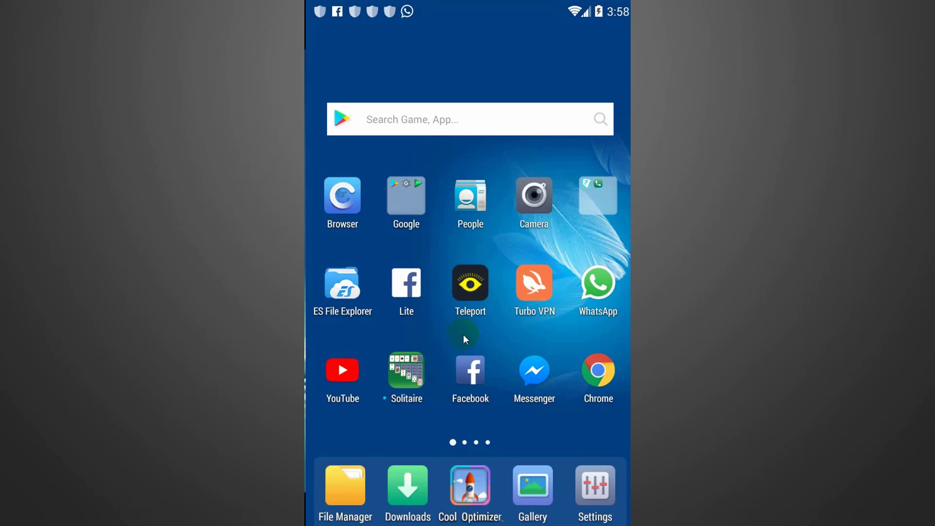
# - Swipe through the home pages to the fourth page holding AppMgr III
pyautogui.moveTo(464, 335); pyautogui.dragTo(437, 322)
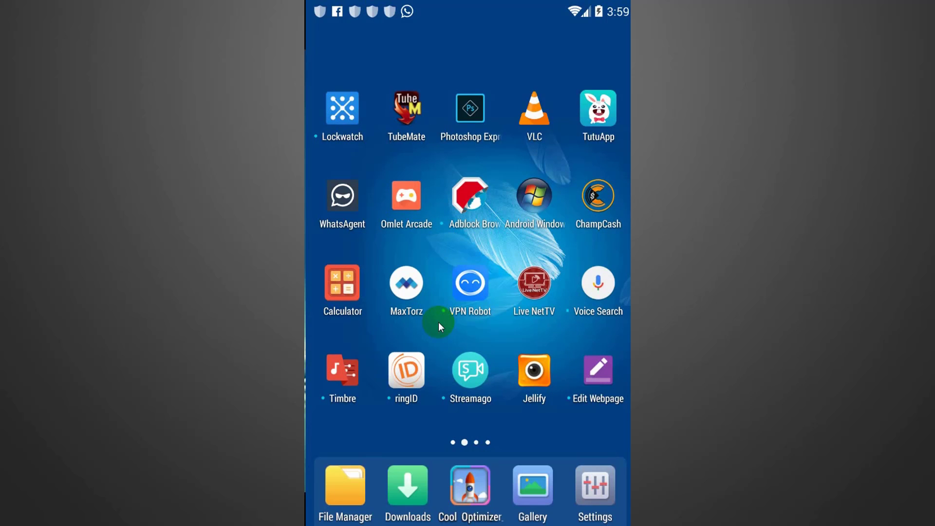
pyautogui.moveTo(606, 327); pyautogui.dragTo(462, 335)
pyautogui.moveTo(583, 334); pyautogui.dragTo(488, 321)
# - Launch AppMgr III and bring up, then dismiss, the Facebook tile's options
pyautogui.click(407, 114)
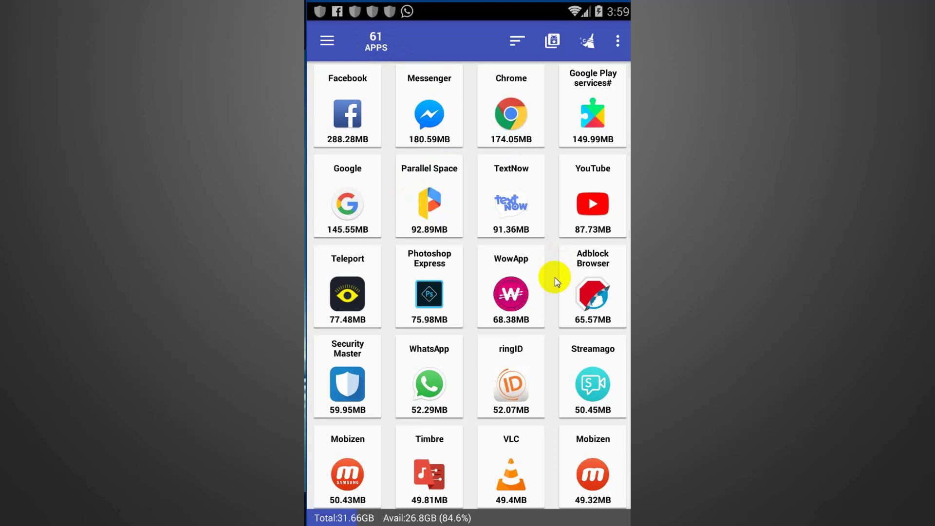
pyautogui.click(347, 113)
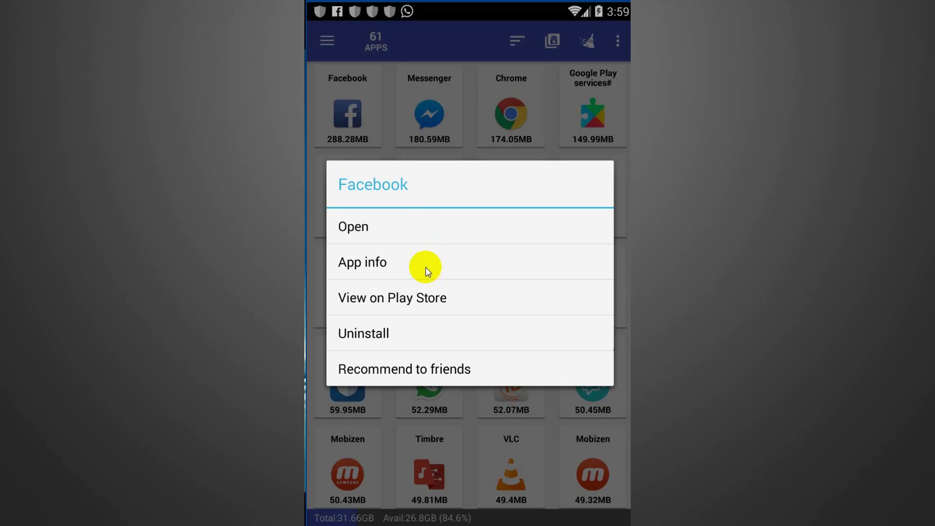
pyautogui.click(372, 137)
pyautogui.click(400, 103)
# - Scroll the grid of 61 apps ranked by size on 31.66GB storage
pyautogui.scroll(-5, 507, 312)
pyautogui.scroll(-3, 487, 356)
pyautogui.scroll(10, 486, 355)
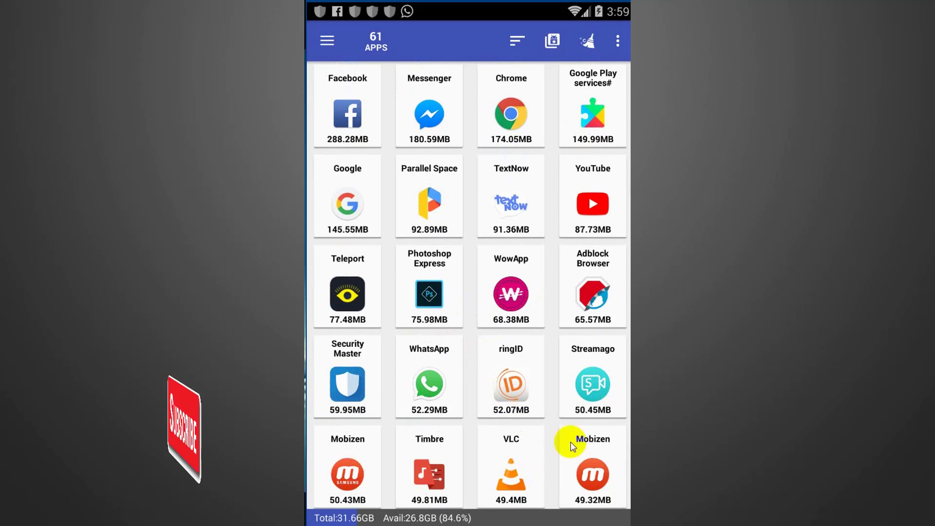
# - Leave AppMgr III and return to the first home page
pyautogui.press('Home')
pyautogui.moveTo(437, 252); pyautogui.dragTo(522, 267)
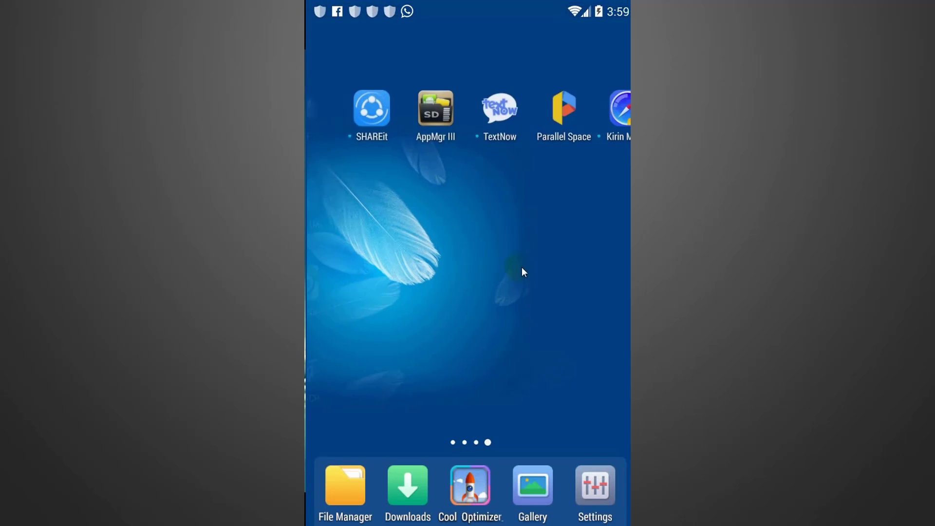
pyautogui.moveTo(421, 380); pyautogui.dragTo(530, 354)
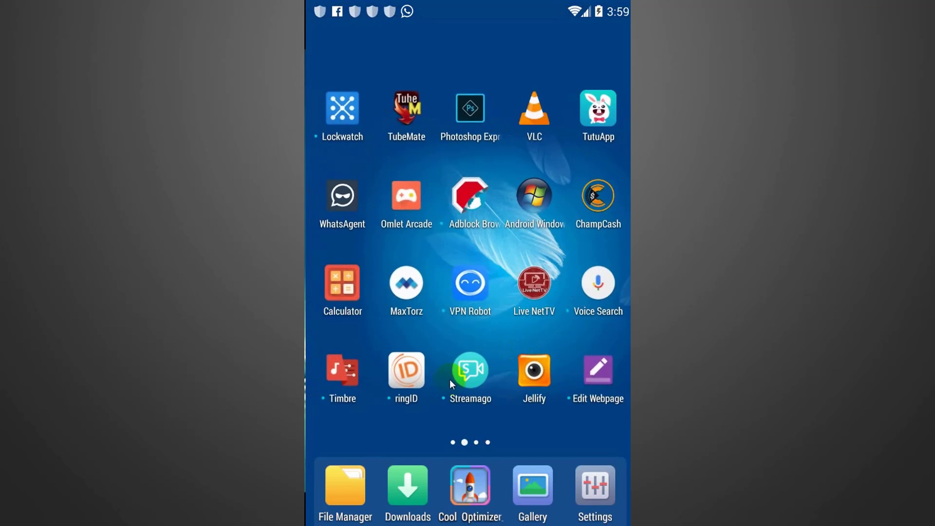
pyautogui.moveTo(445, 340); pyautogui.dragTo(617, 309)
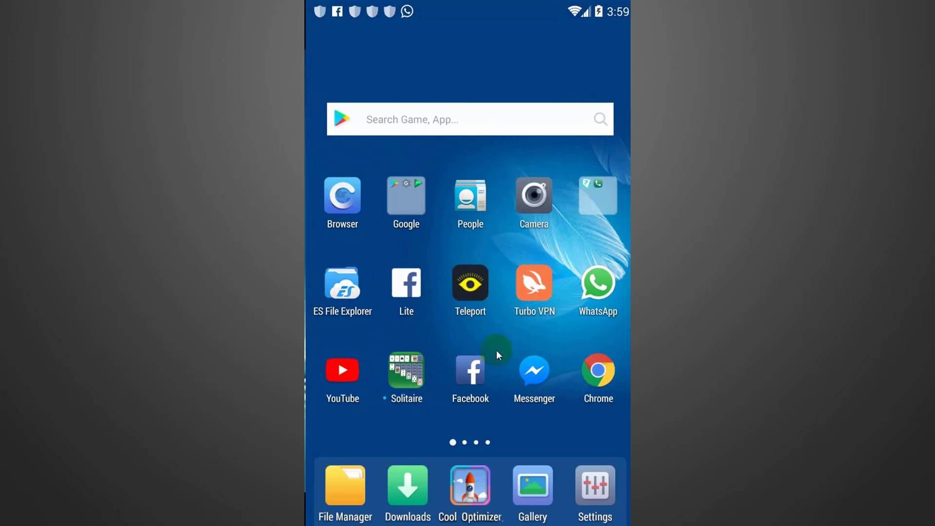
# - Uninstall Facebook and Messenger, declining deletion of Messenger's leftover folders in ES File Explorer
pyautogui.moveTo(466, 370); pyautogui.dragTo(386, 48)
pyautogui.click(526, 328)
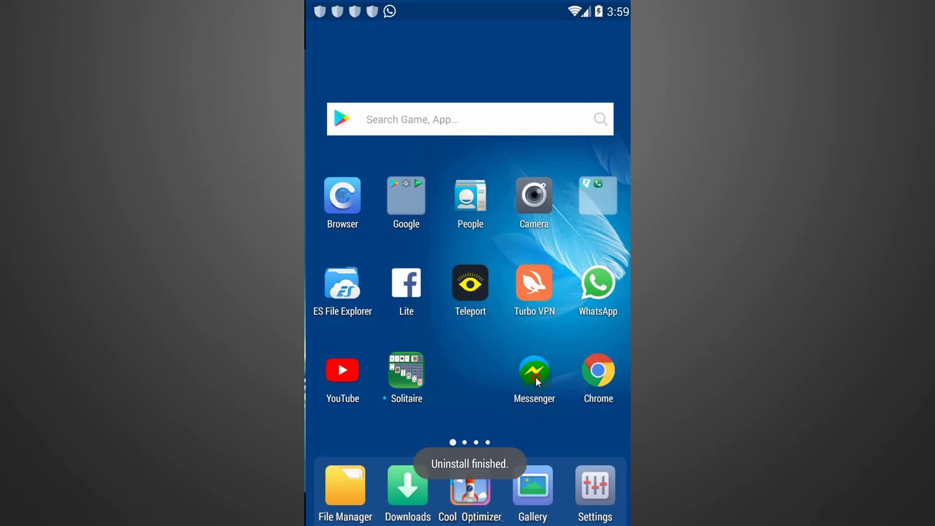
pyautogui.moveTo(536, 377); pyautogui.dragTo(403, 53)
pyautogui.click(507, 335)
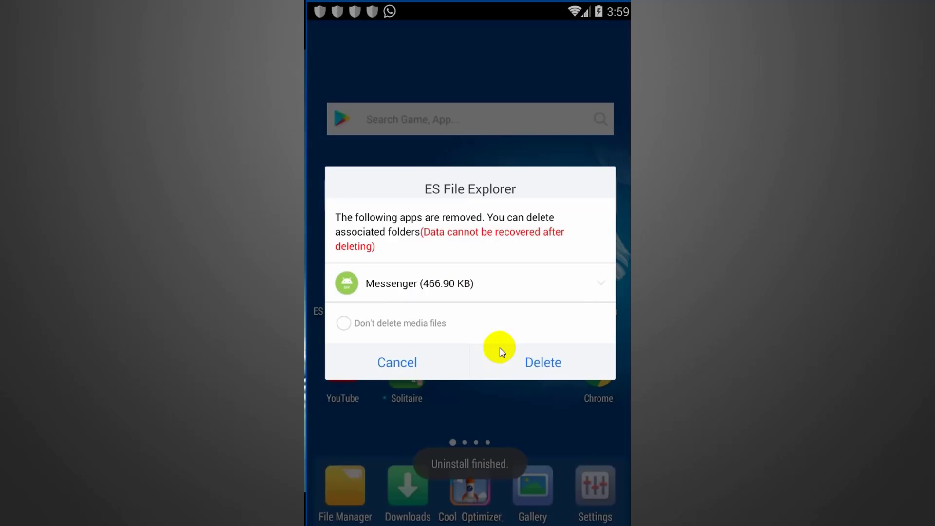
pyautogui.click(423, 365)
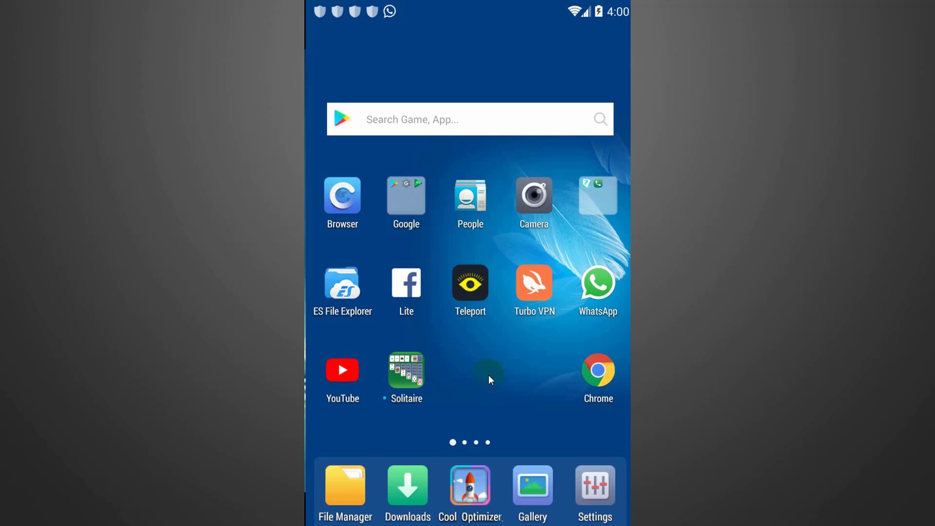
# - Launch Play Store from the Google folder and back out of the sd card manager results to Hermit's listing
pyautogui.click(400, 197)
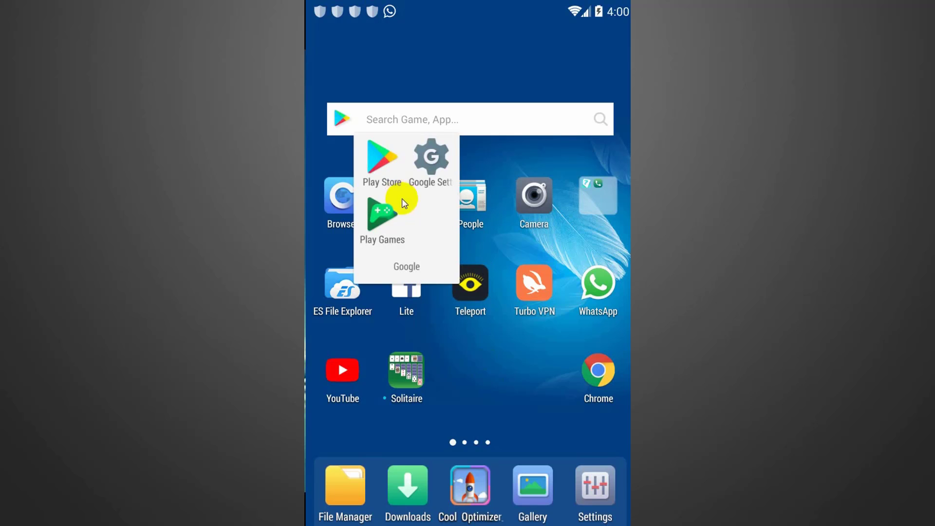
pyautogui.click(365, 161)
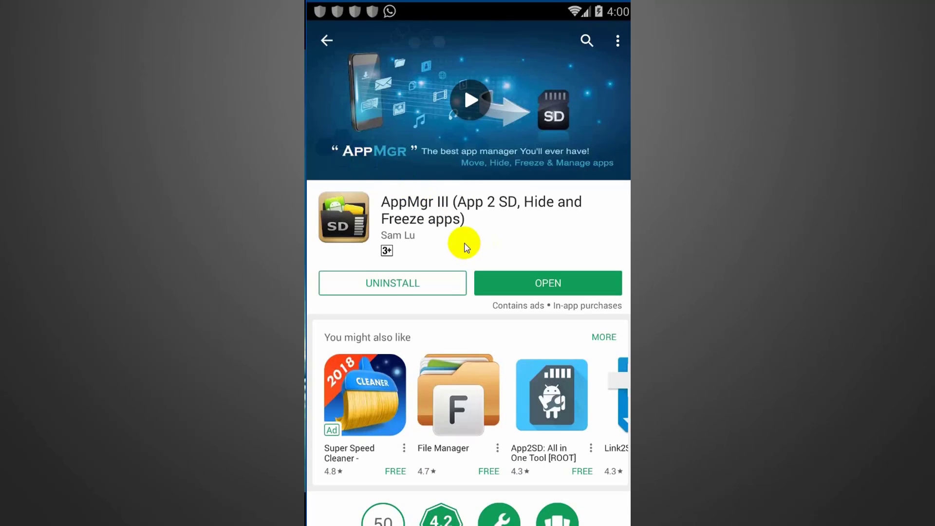
pyautogui.click(325, 39)
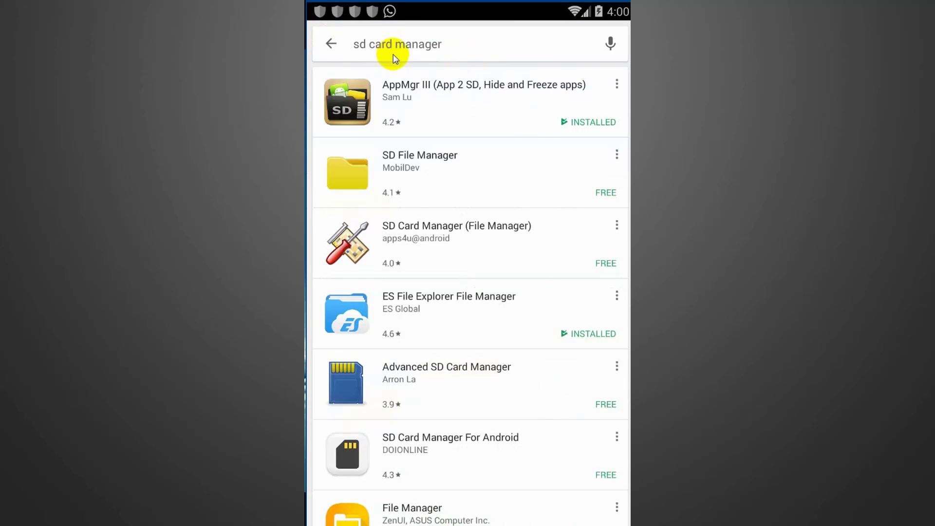
pyautogui.click(331, 45)
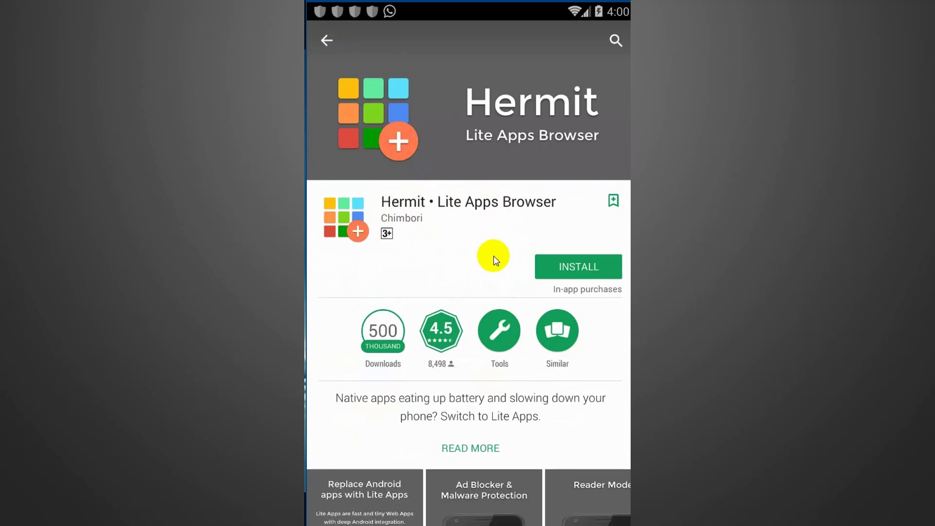
# - Install Hermit • Lite Apps Browser, accepting its permissions, and open it after download
pyautogui.moveTo(466, 257); pyautogui.dragTo(452, 210)
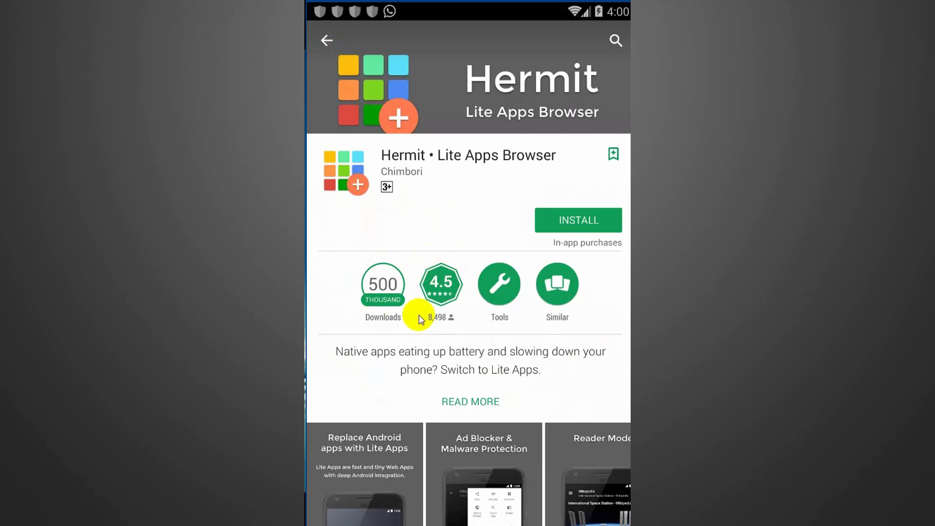
pyautogui.scroll(1, 452, 227)
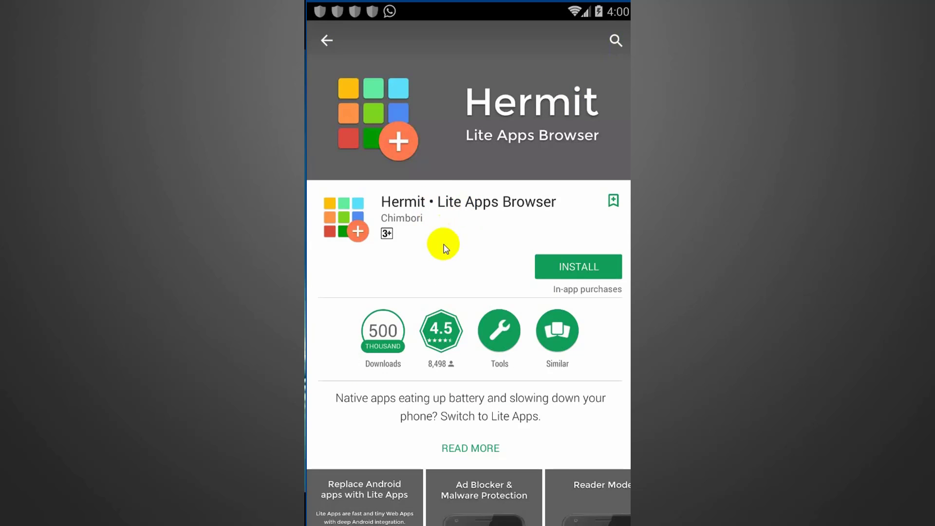
pyautogui.click(574, 268)
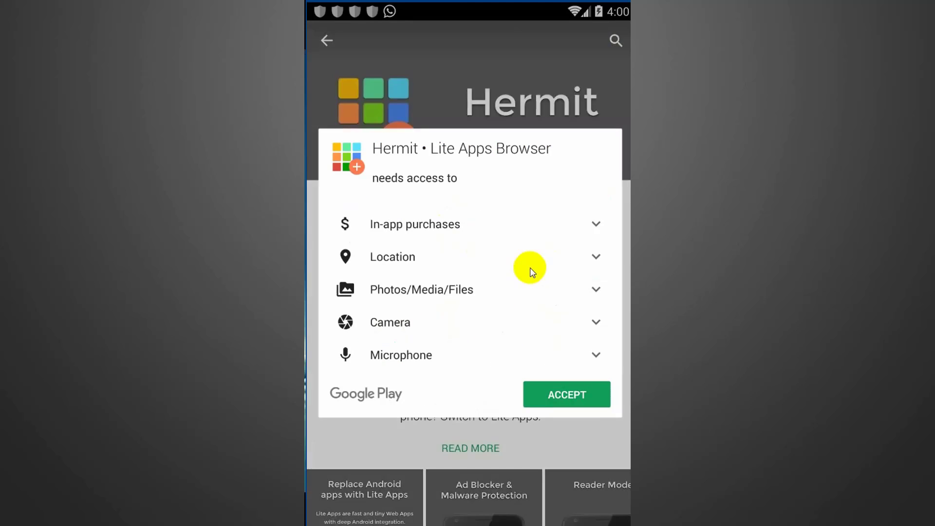
pyautogui.click(557, 392)
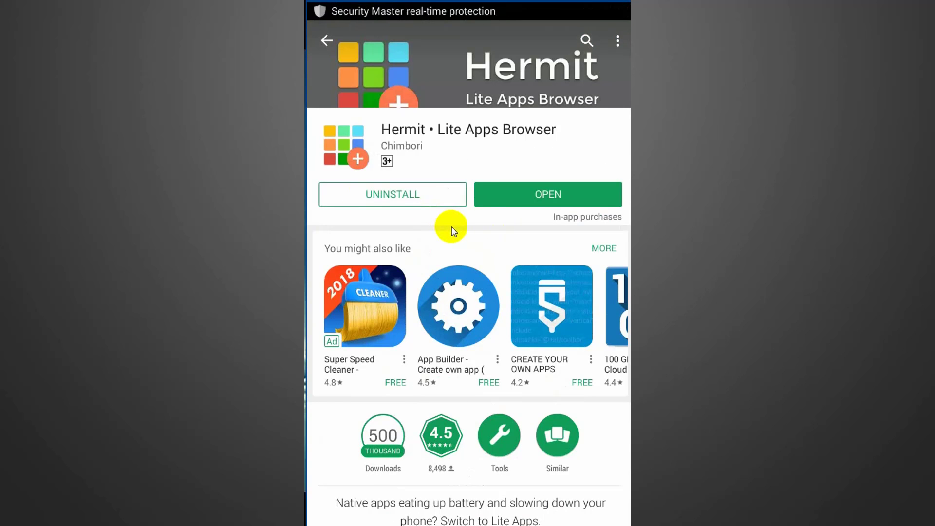
pyautogui.moveTo(469, 194); pyautogui.dragTo(501, 276)
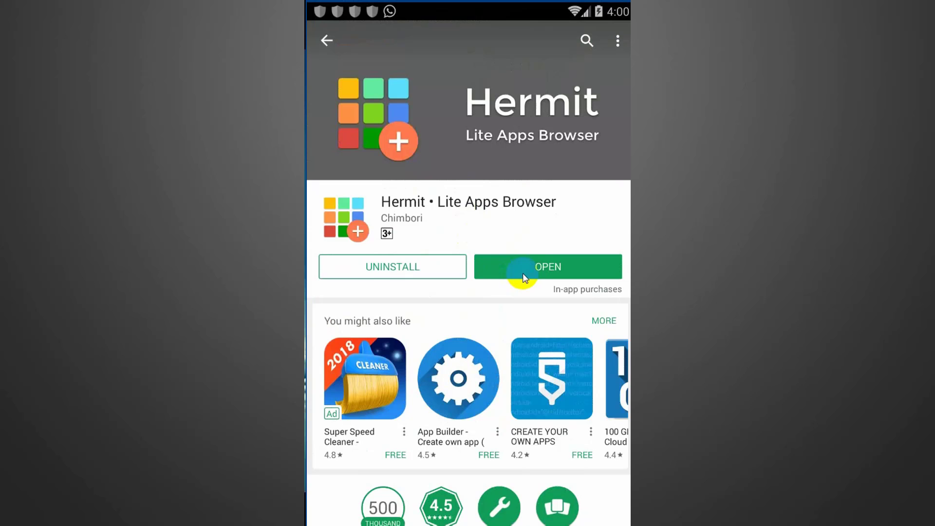
pyautogui.moveTo(533, 275); pyautogui.dragTo(550, 271)
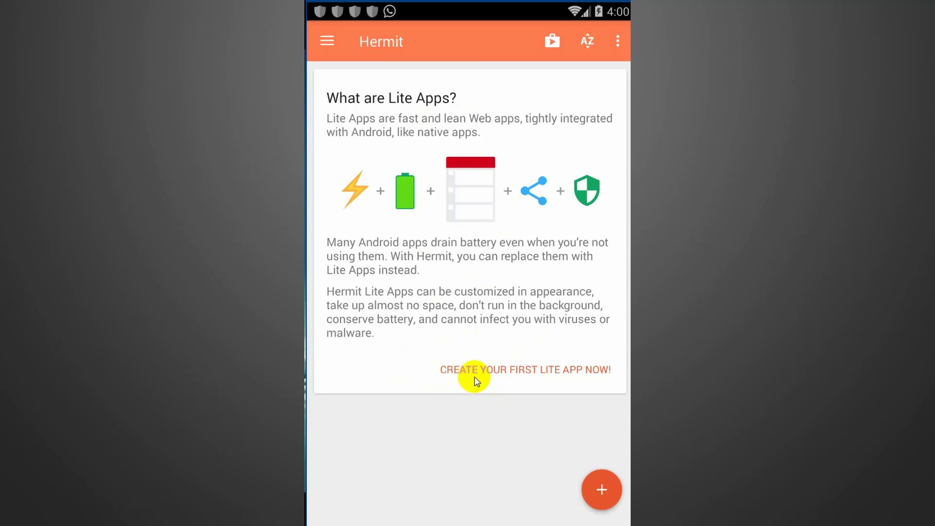
# - Use the orange + button to reach the Ready-made Lite Apps catalogue
pyautogui.click(611, 492)
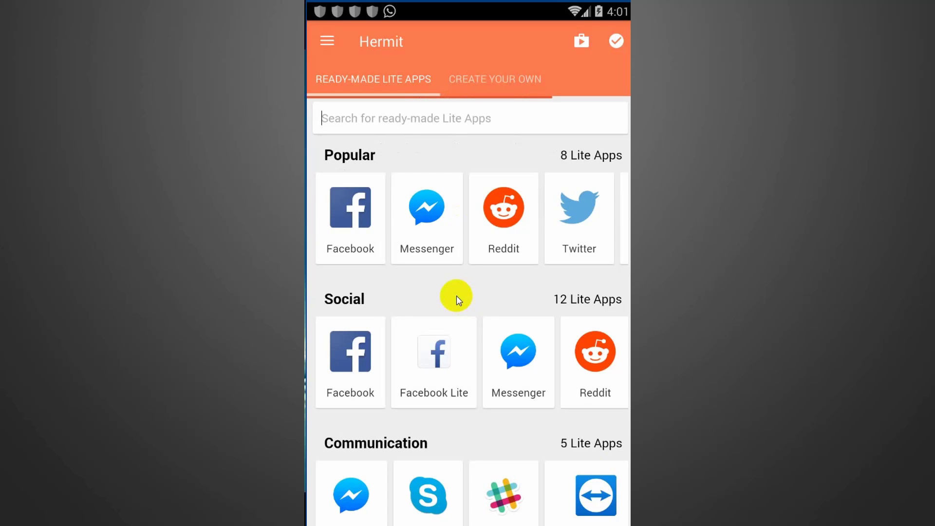
# - Install the Facebook, Messenger and Twitter lite apps
pyautogui.click(352, 221)
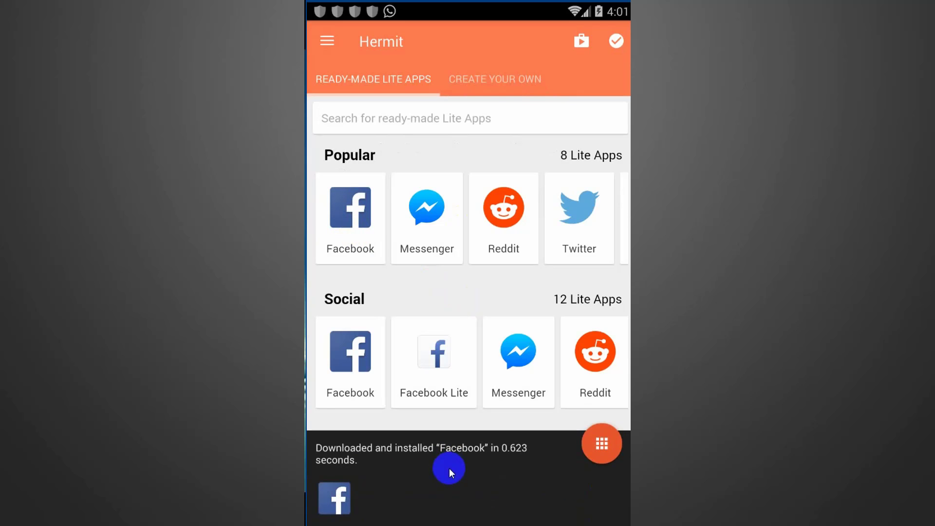
pyautogui.click(435, 211)
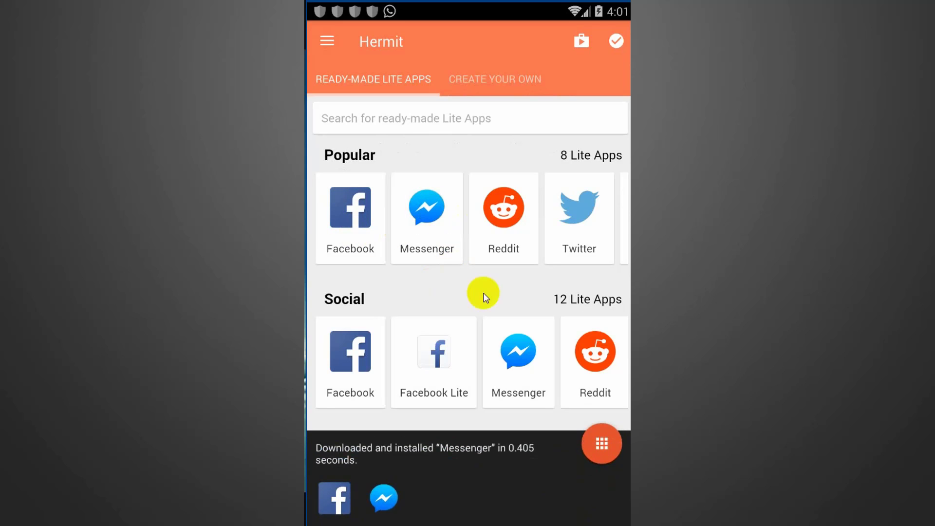
pyautogui.moveTo(578, 222); pyautogui.dragTo(493, 219)
pyautogui.click(518, 250)
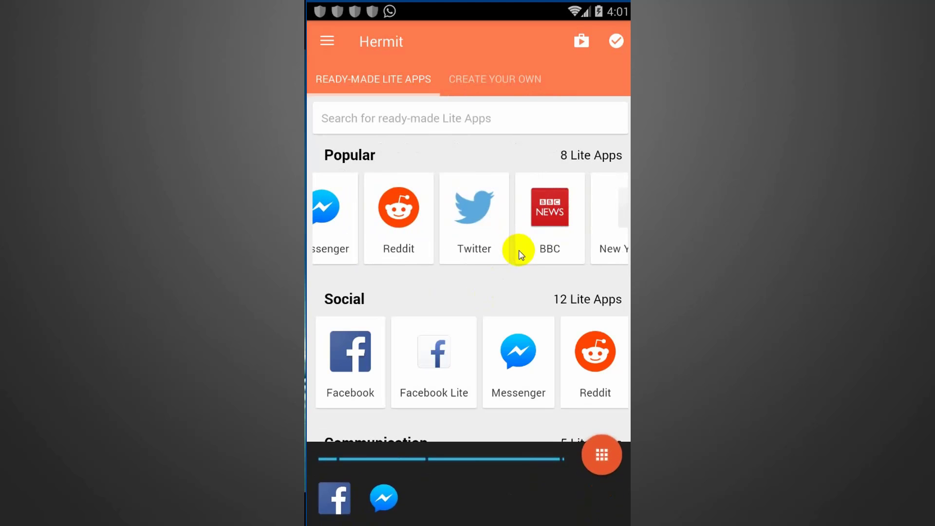
# - Install the Skype, Telegram and Instagram lite apps
pyautogui.moveTo(507, 251); pyautogui.dragTo(382, 244)
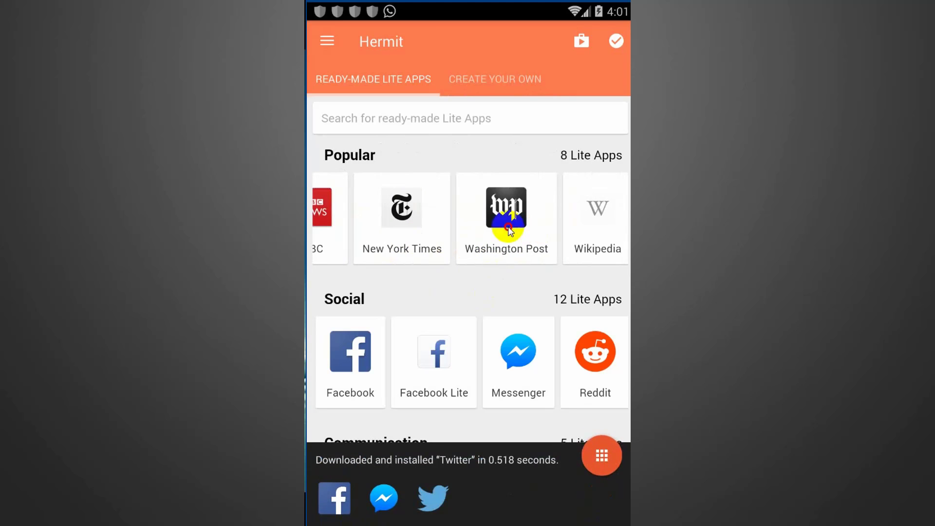
pyautogui.scroll(-5, 430, 271)
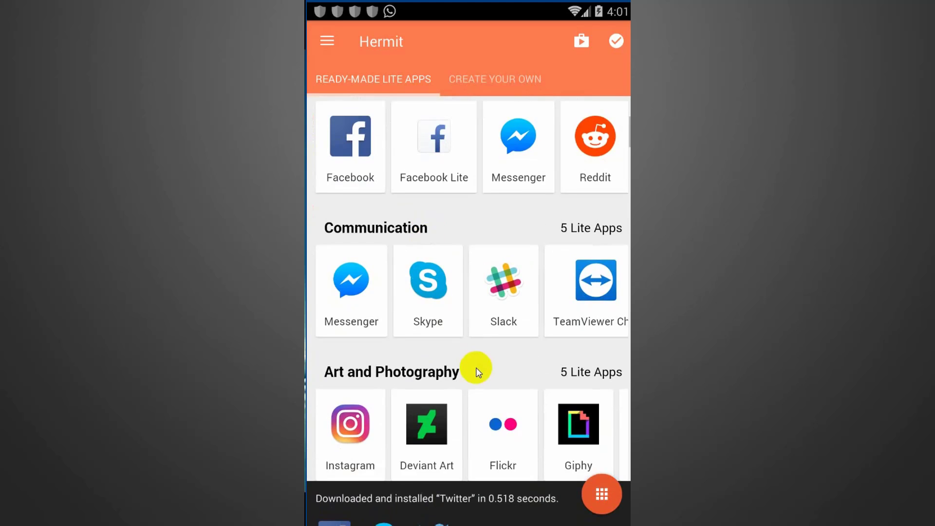
pyautogui.scroll(-2, 418, 229)
pyautogui.click(429, 227)
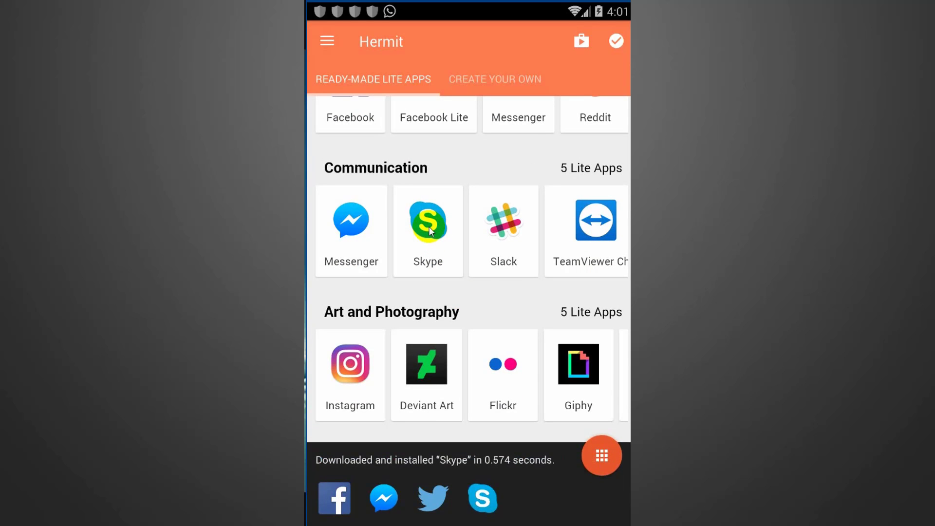
pyautogui.moveTo(542, 273)
pyautogui.mouseDown()
pyautogui.moveTo(411, 272)
pyautogui.moveTo(552, 265)
pyautogui.mouseUp()
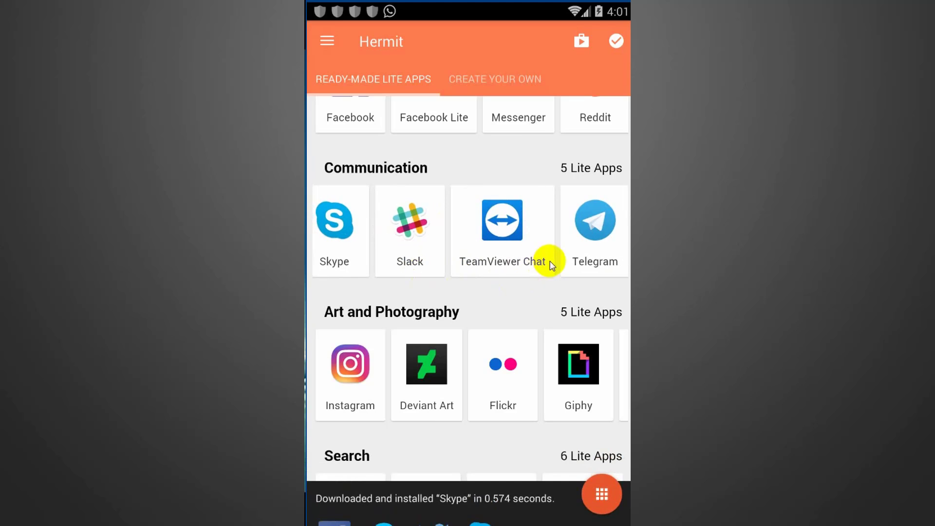
pyautogui.click(595, 241)
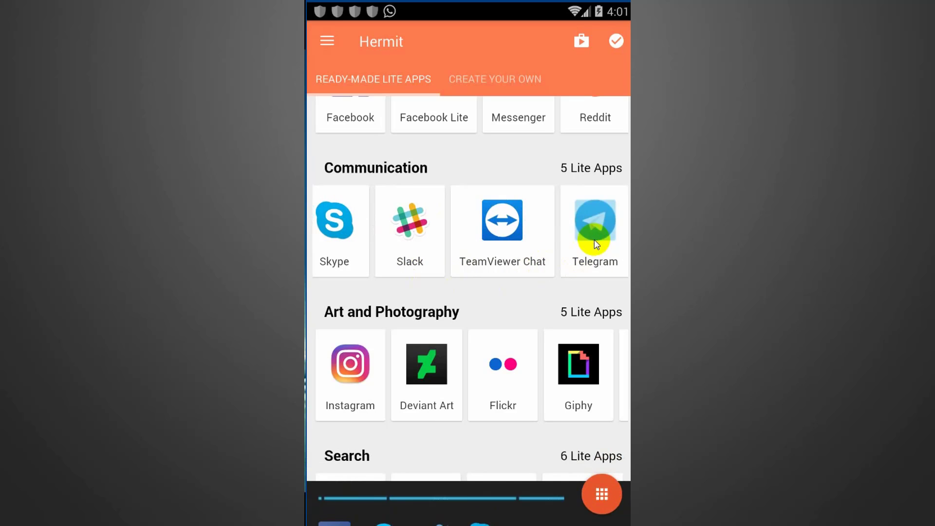
pyautogui.scroll(-3, 380, 302)
pyautogui.click(353, 307)
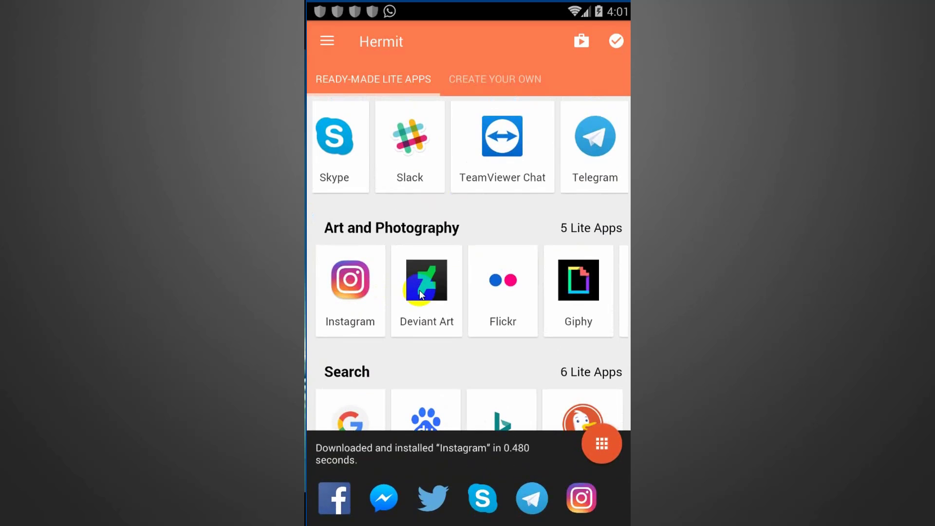
# - Hide the newly installed apps panel and switch to the Create Your Own tab
pyautogui.click(358, 90)
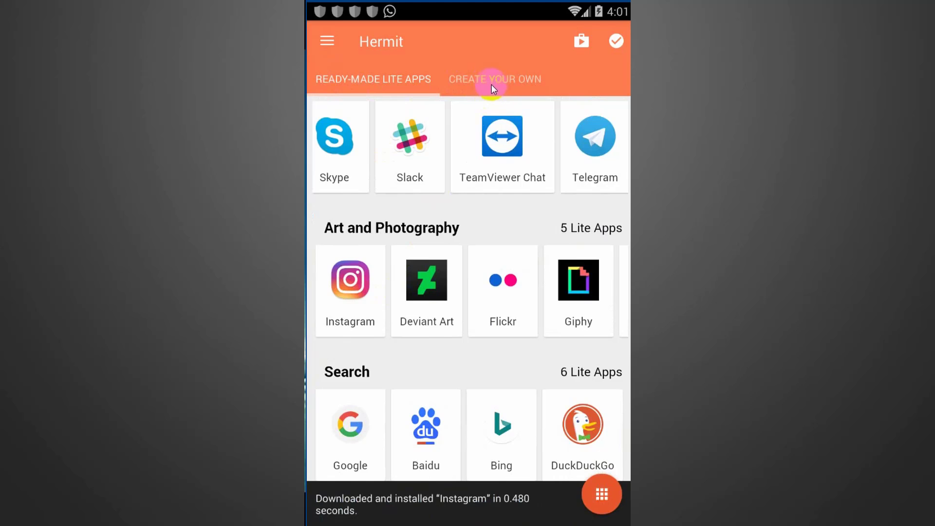
pyautogui.moveTo(426, 167); pyautogui.dragTo(434, 261)
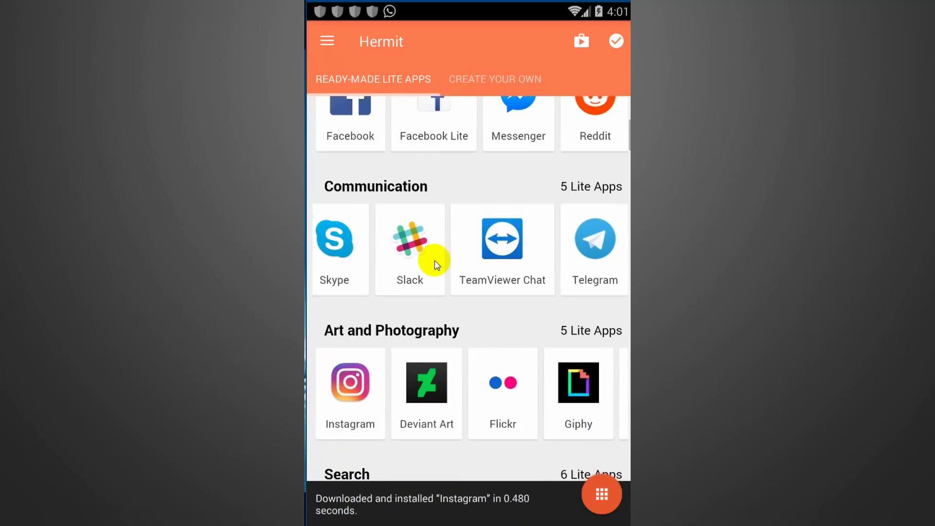
pyautogui.scroll(3, 463, 181)
pyautogui.scroll(3, 461, 115)
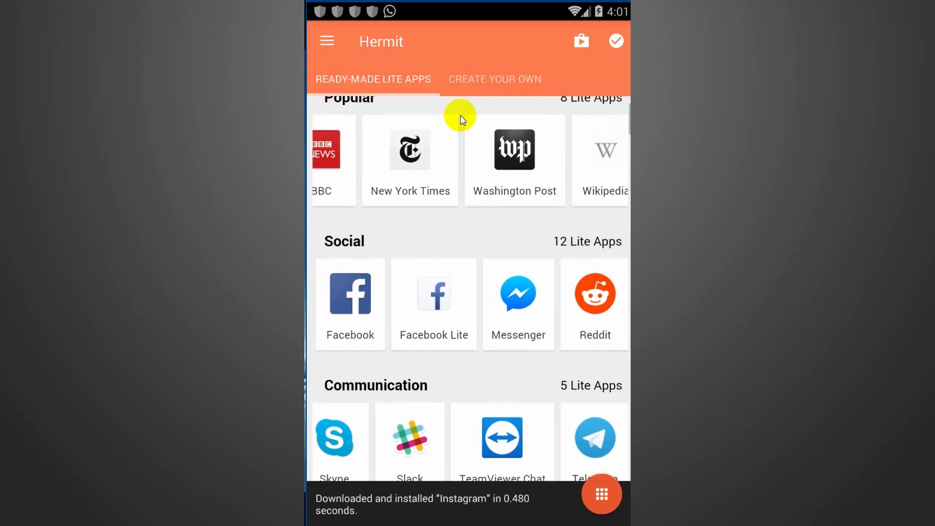
pyautogui.click(499, 80)
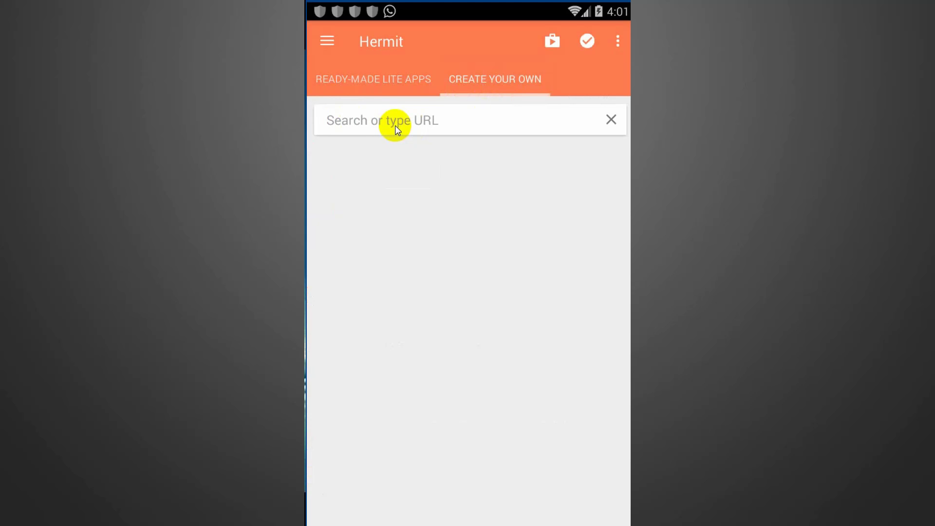
# - Return to Ready-made Lite Apps and choose Lite Apps from the navigation drawer
pyautogui.click(394, 100)
pyautogui.click(324, 44)
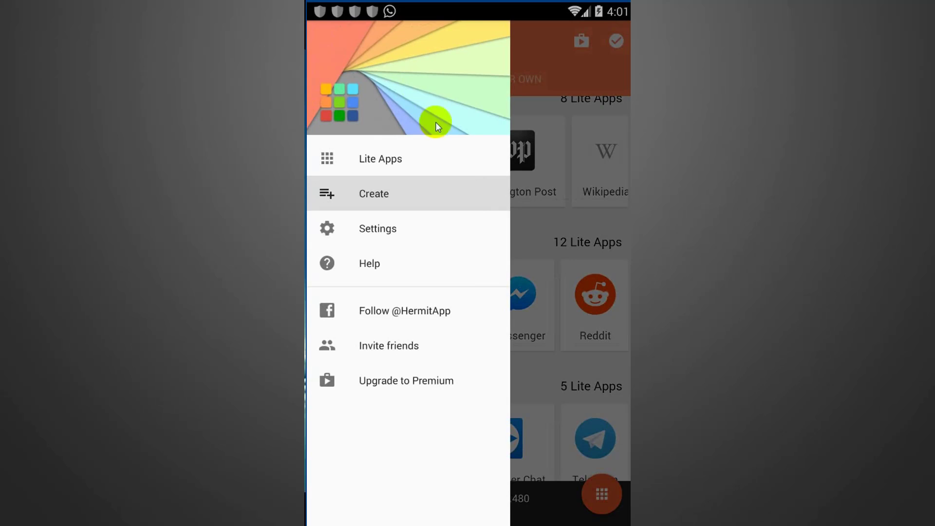
pyautogui.click(522, 48)
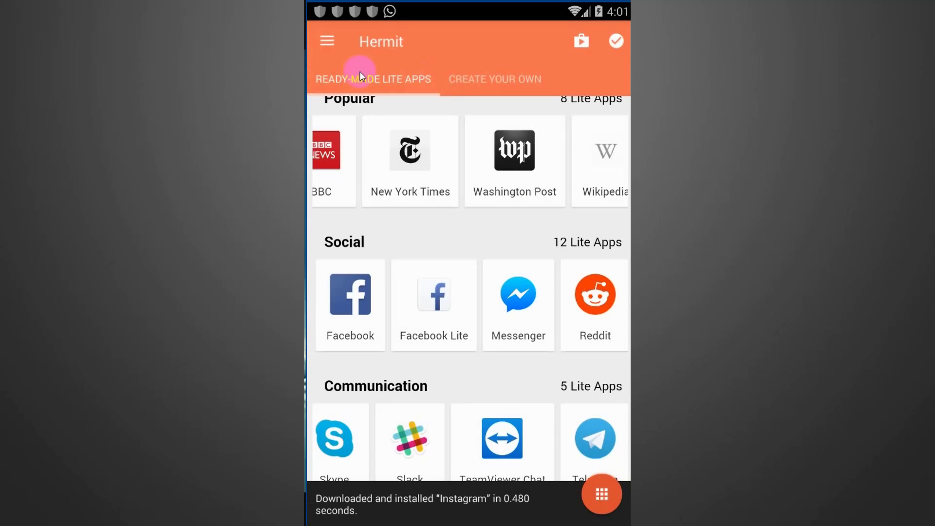
pyautogui.click(326, 44)
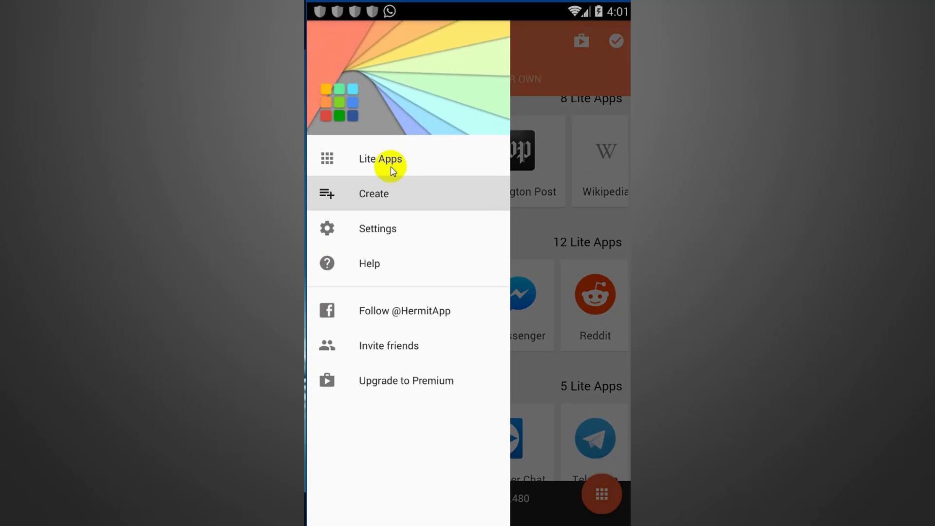
pyautogui.click(373, 166)
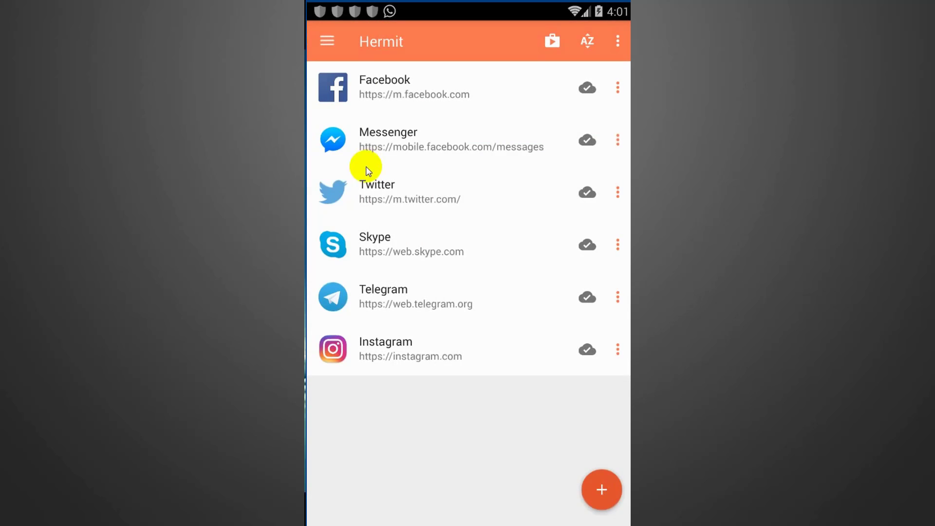
# - Open the Facebook lite app, dismiss the KitKat notice, switch login to English (US), then go back
pyautogui.click(427, 98)
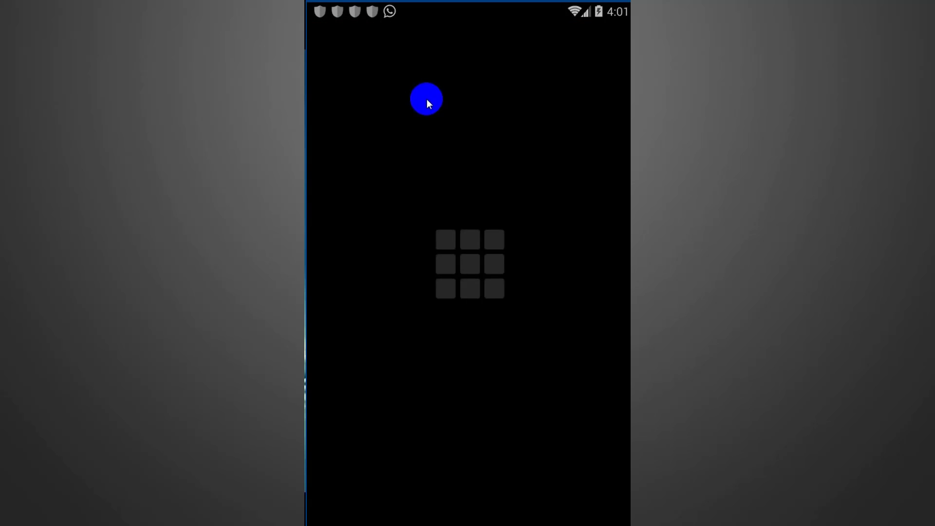
pyautogui.click(565, 388)
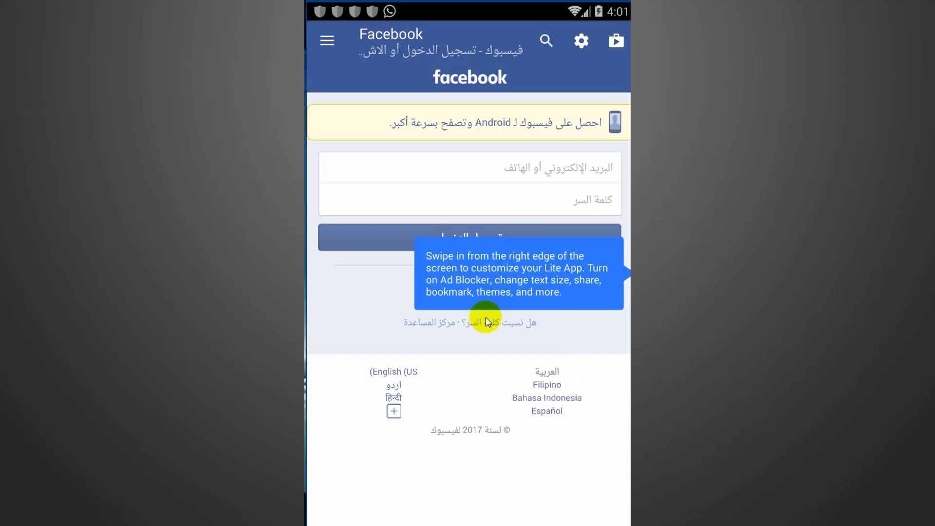
pyautogui.click(400, 375)
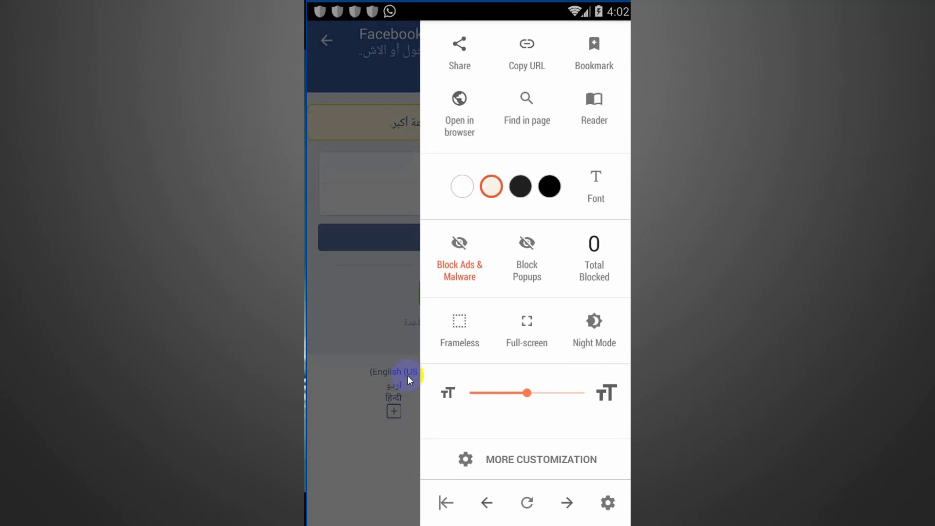
pyautogui.click(358, 319)
pyautogui.click(385, 170)
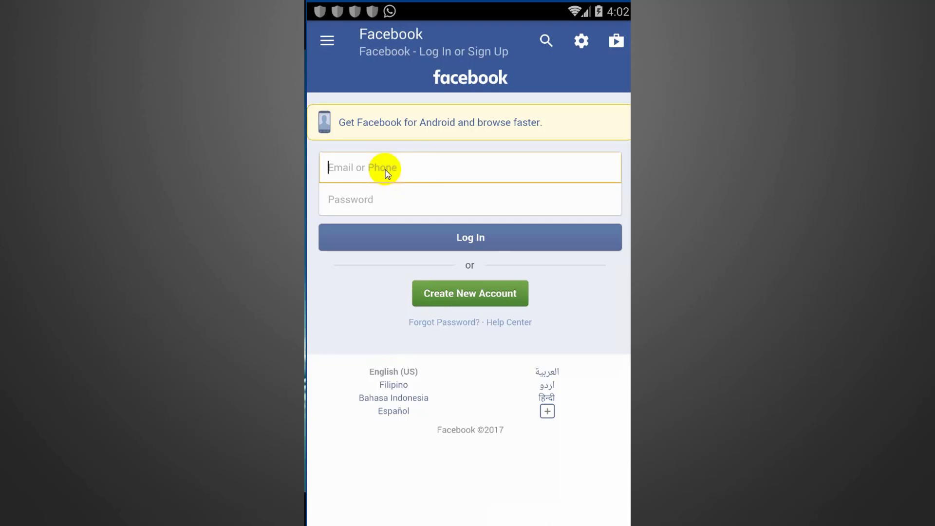
pyautogui.click(383, 203)
pyautogui.click(349, 317)
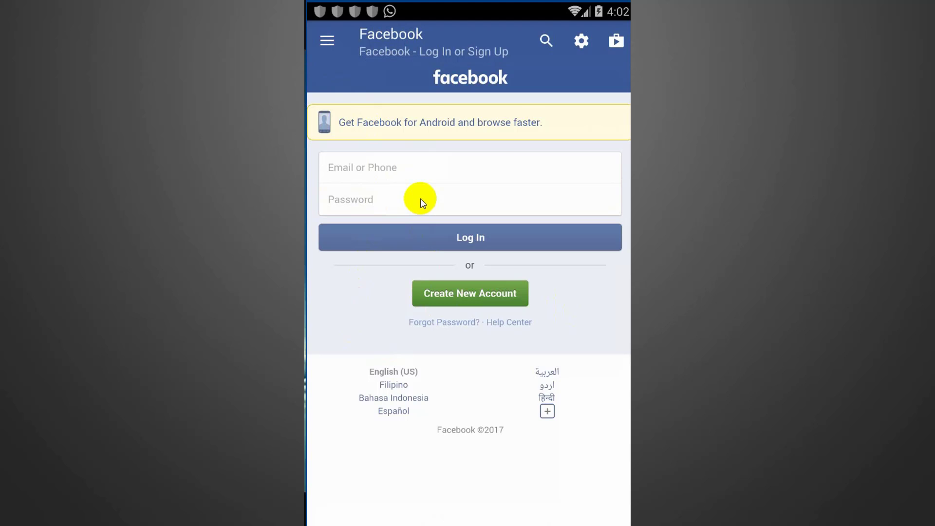
pyautogui.press('Escape')
# - Open the Messenger lite app and focus its Email or Phone and Password fields
pyautogui.click(399, 150)
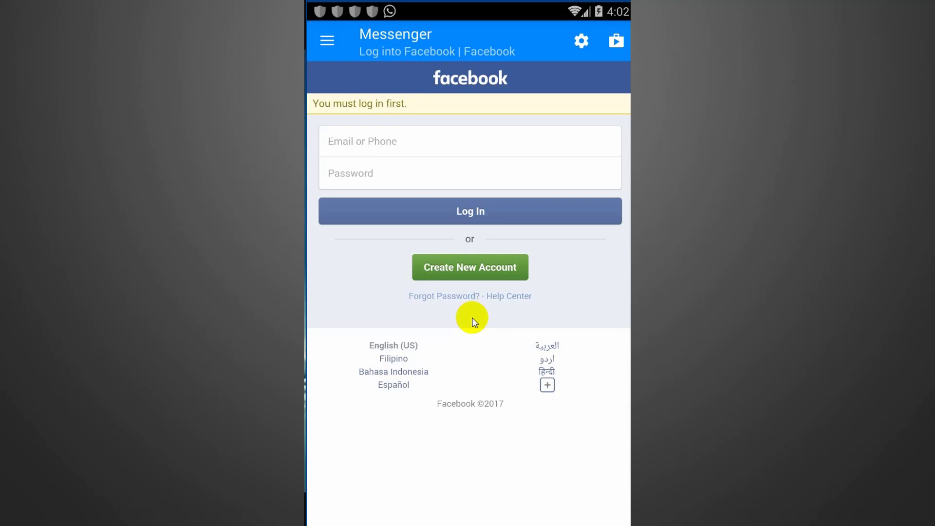
pyautogui.click(375, 140)
pyautogui.click(371, 171)
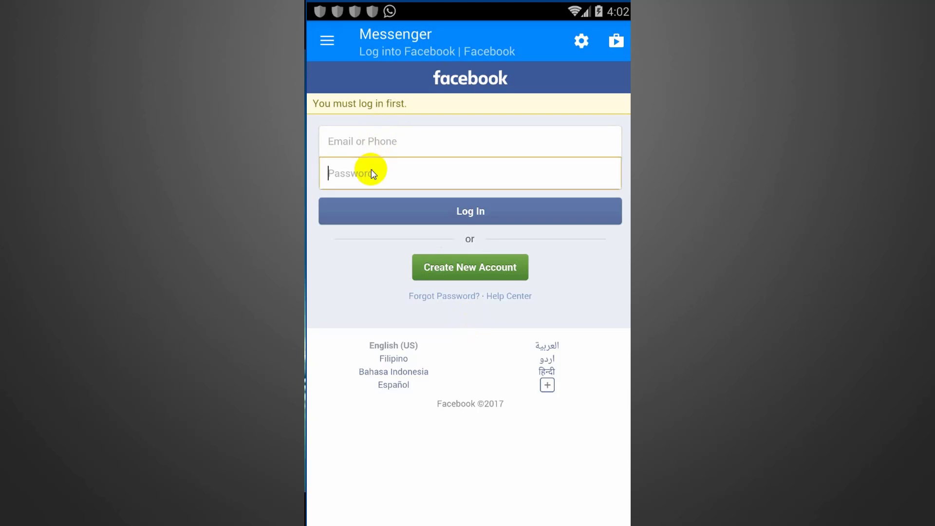